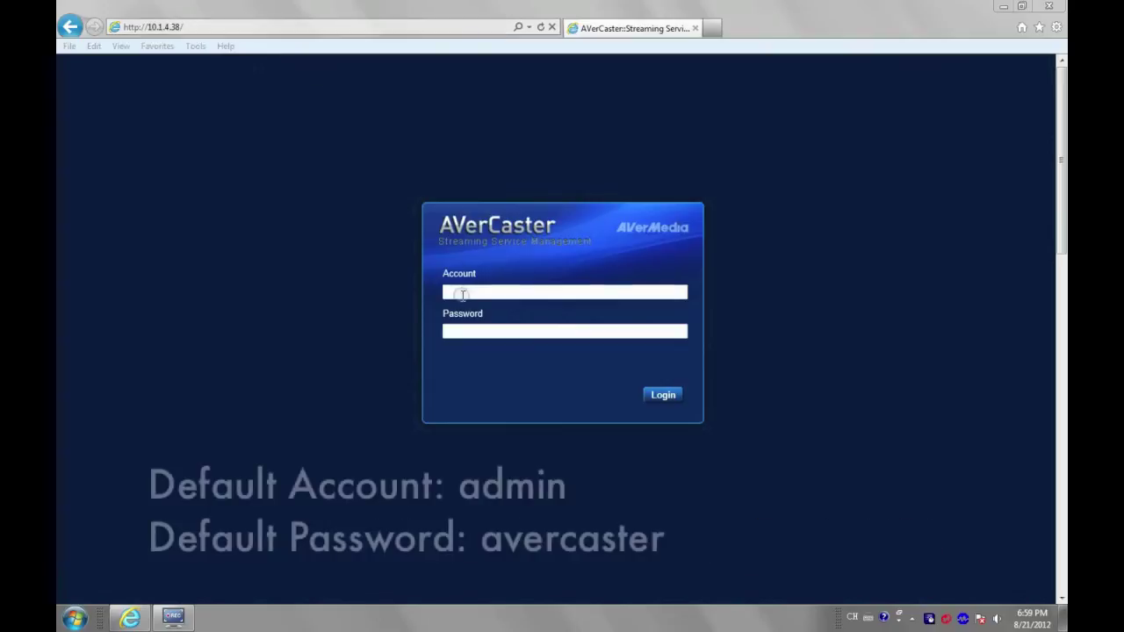
# Sign in to AVerCaster with the default admin account and its password.
pyautogui.click(459, 293)
pyautogui.write('admin')
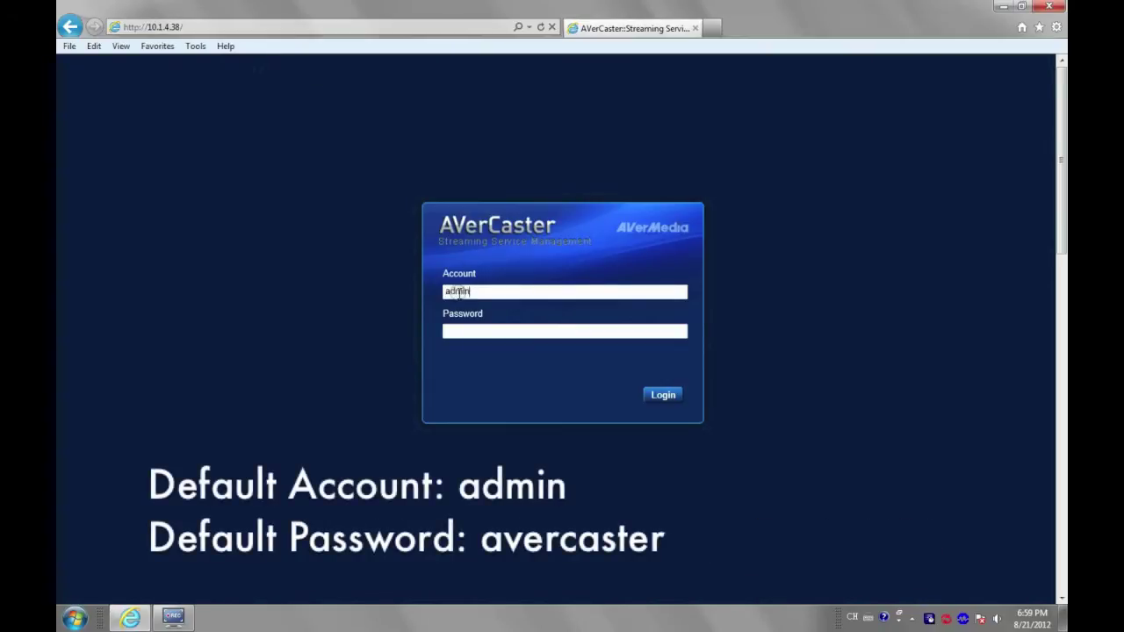
pyautogui.click(451, 331)
pyautogui.write('a')
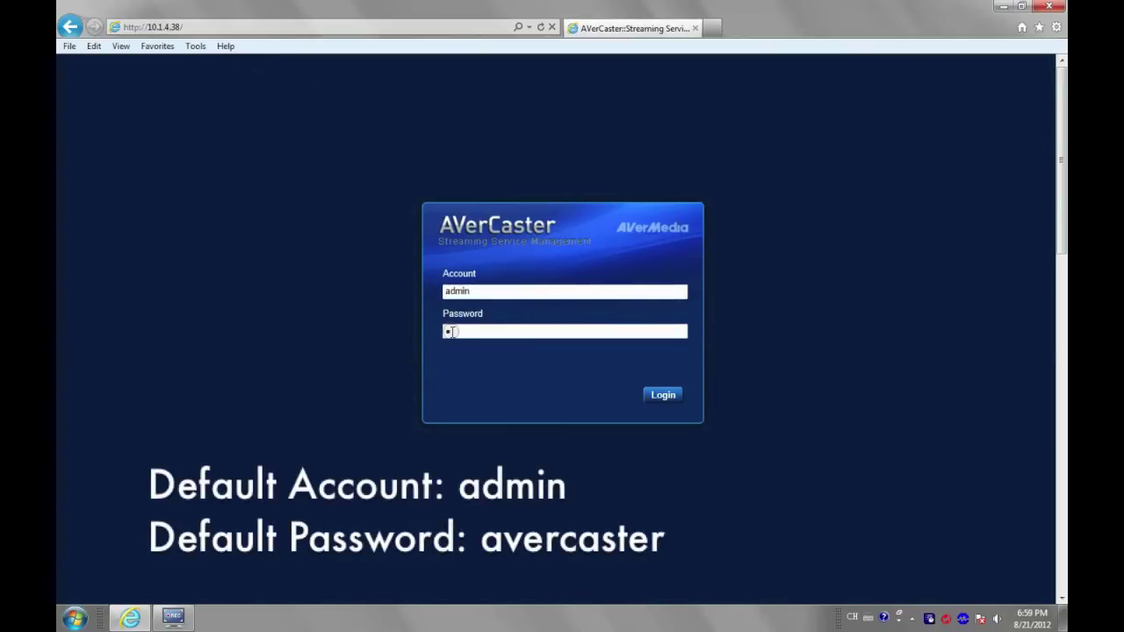
pyautogui.write('vercaster')
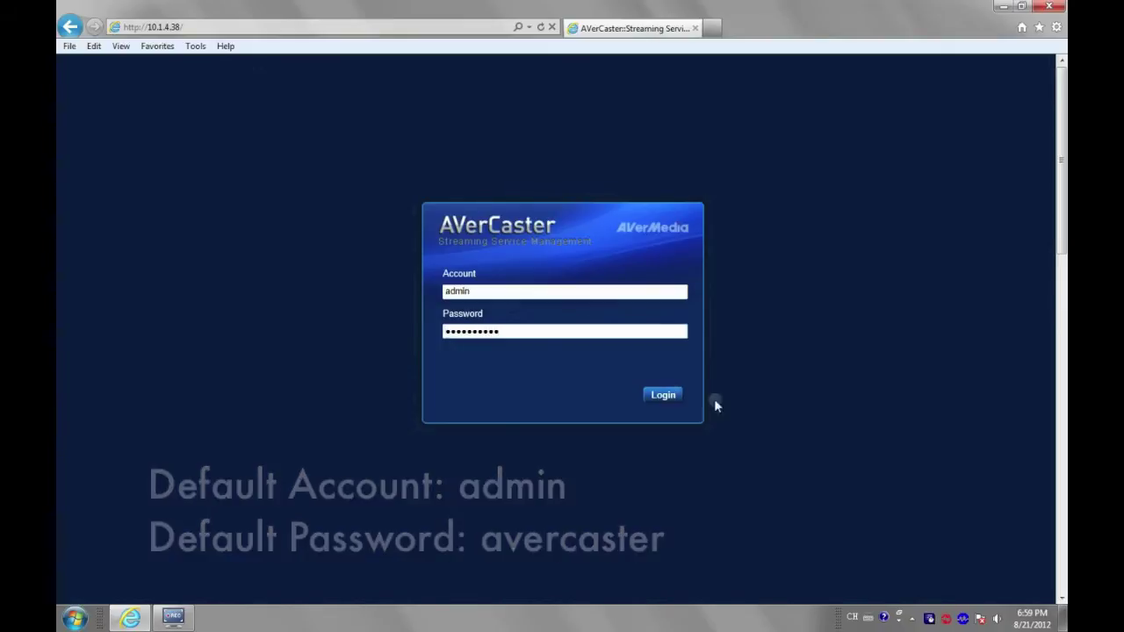
pyautogui.click(664, 395)
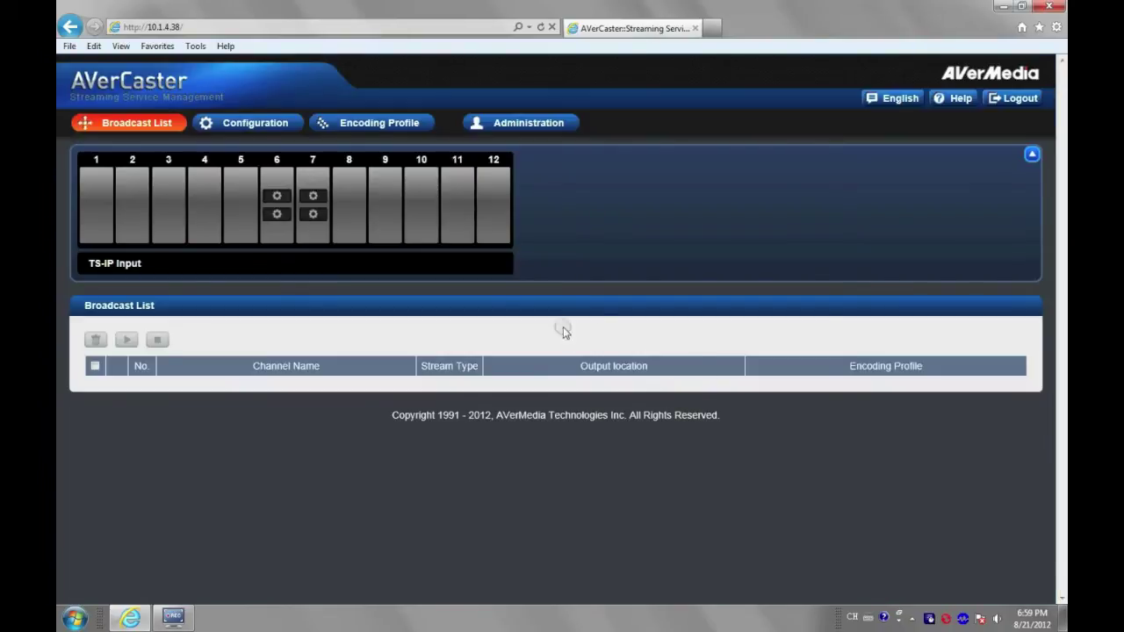
# Open input port 6-2 on the Configuration page, keeping HDMI as the source.
pyautogui.click(279, 127)
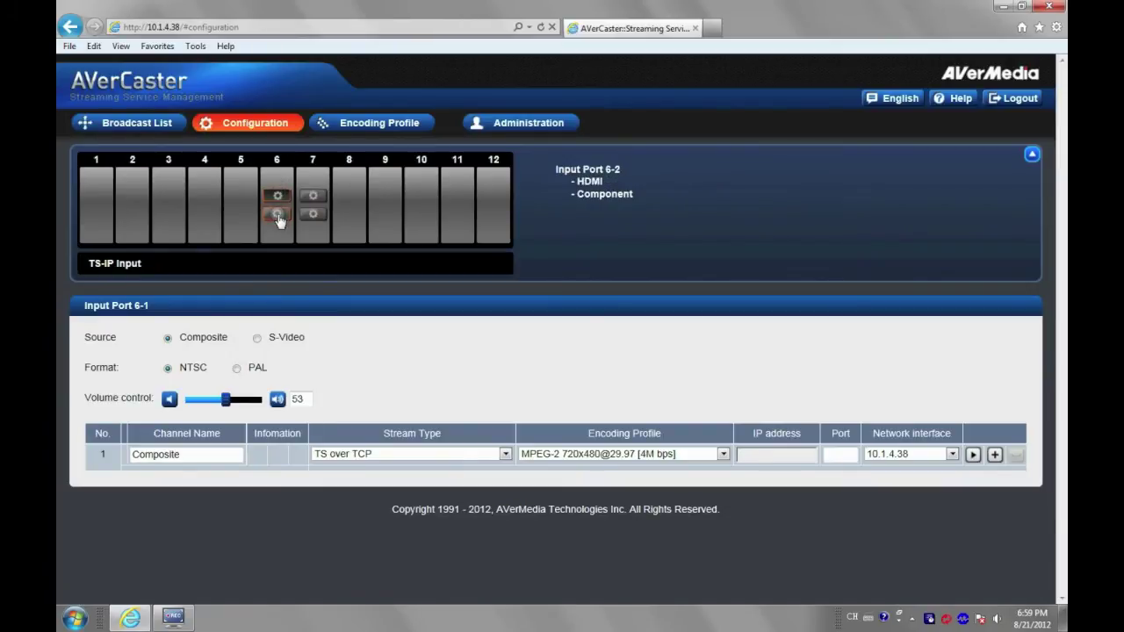
pyautogui.click(279, 216)
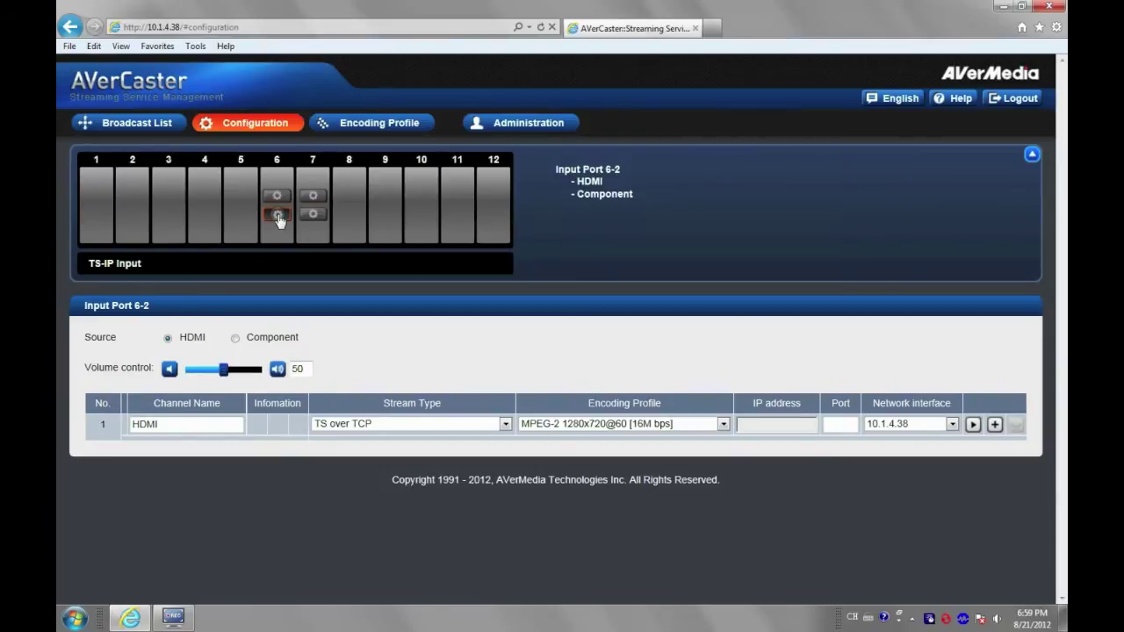
pyautogui.click(168, 337)
# Choose RTMP Publish, with FMS server rtmp://10.1.4.30/live and stream name 'test'.
pyautogui.click(358, 424)
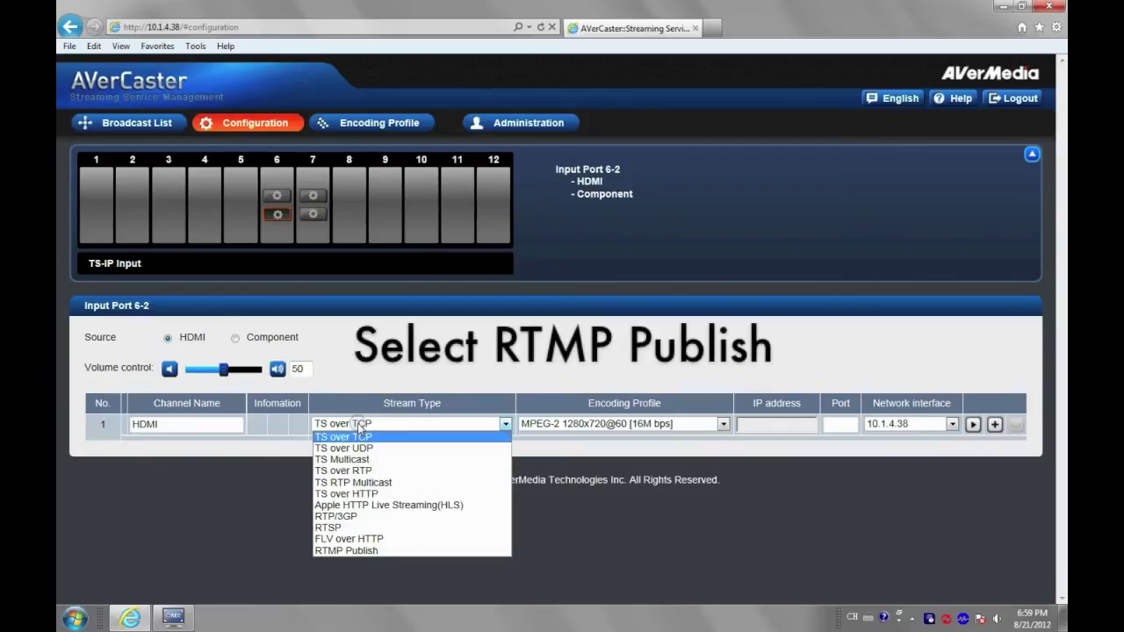
pyautogui.click(359, 550)
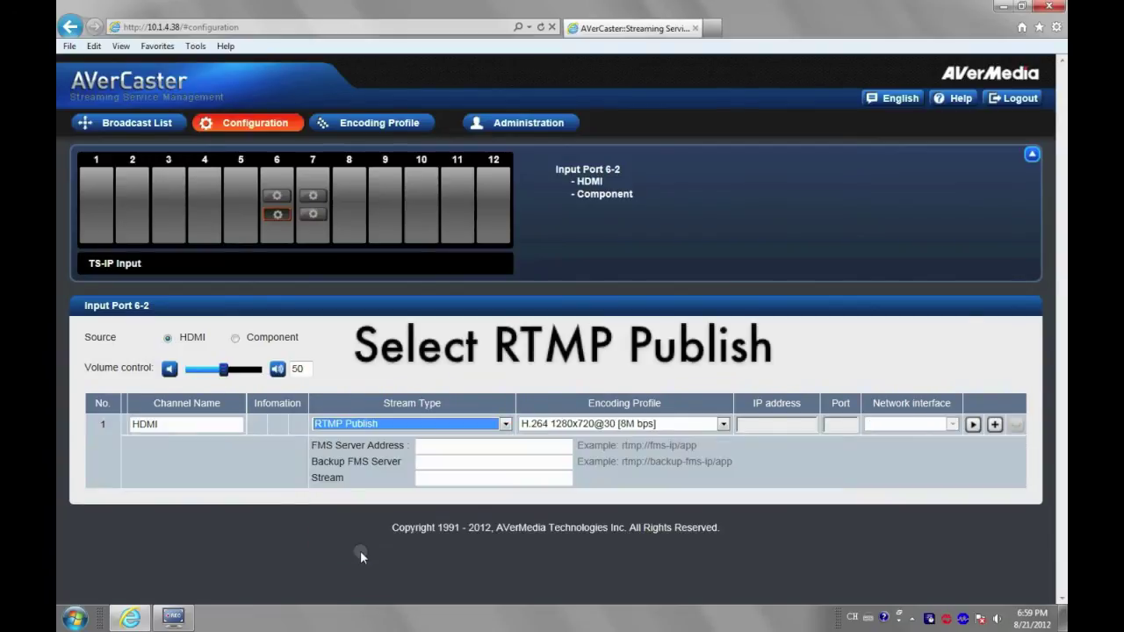
pyautogui.click(433, 451)
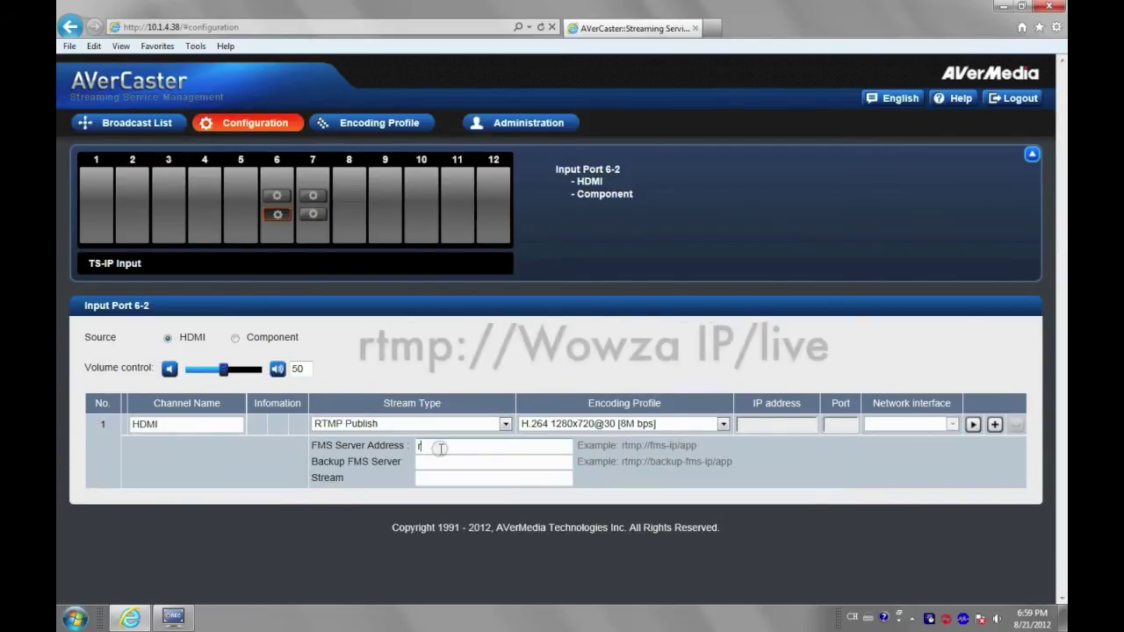
pyautogui.write('rtmp:')
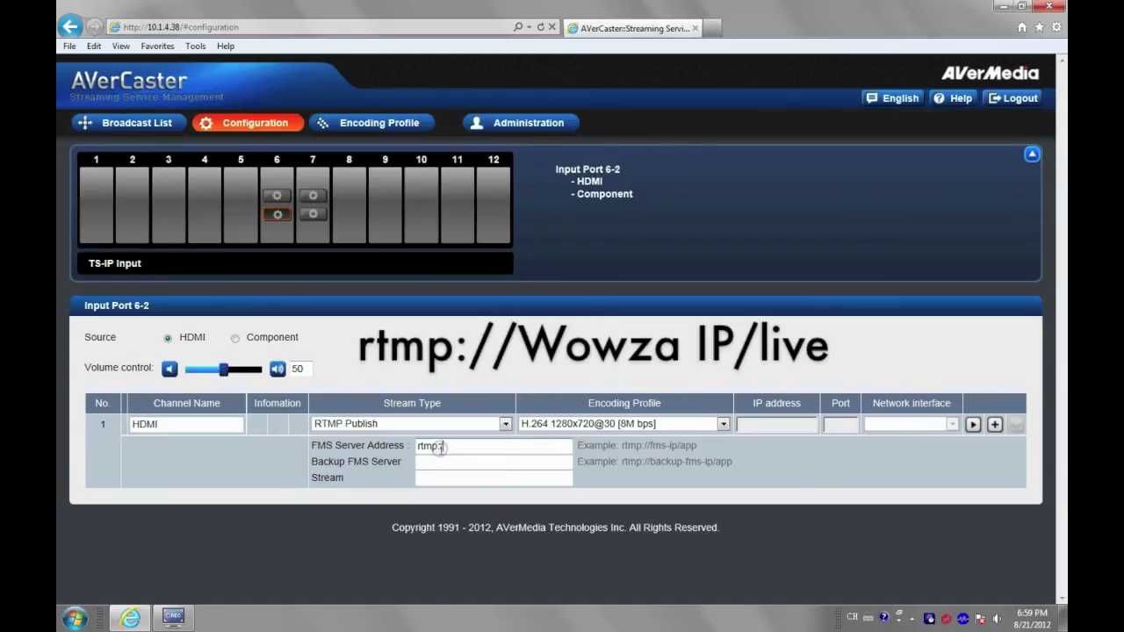
pyautogui.write('//10.1.4.30/live')
pyautogui.click(434, 463)
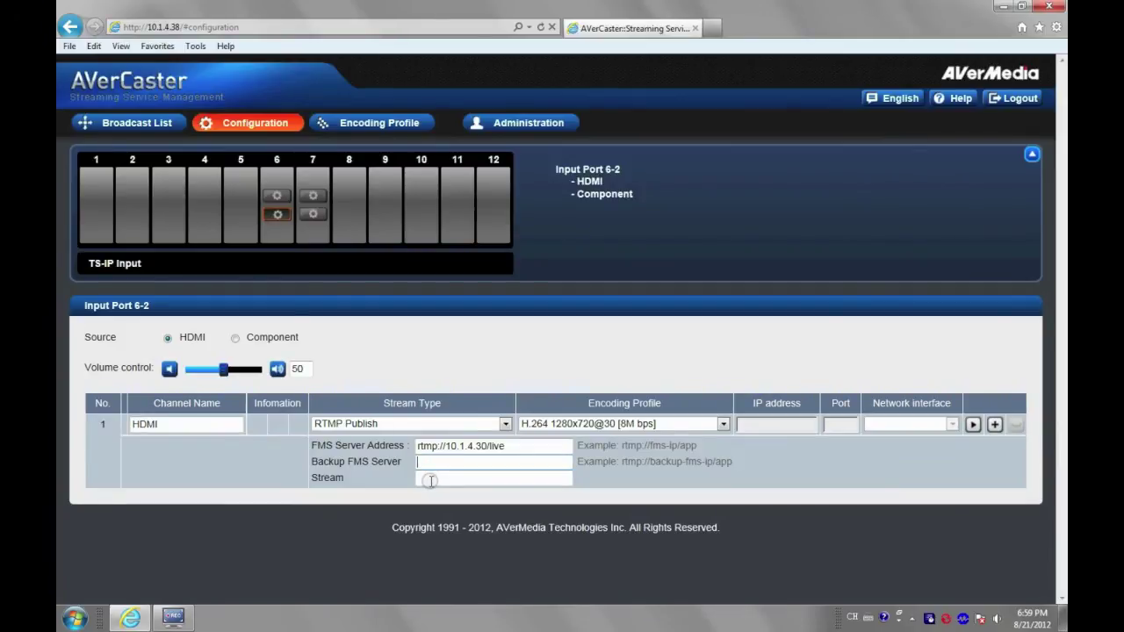
pyautogui.click(430, 480)
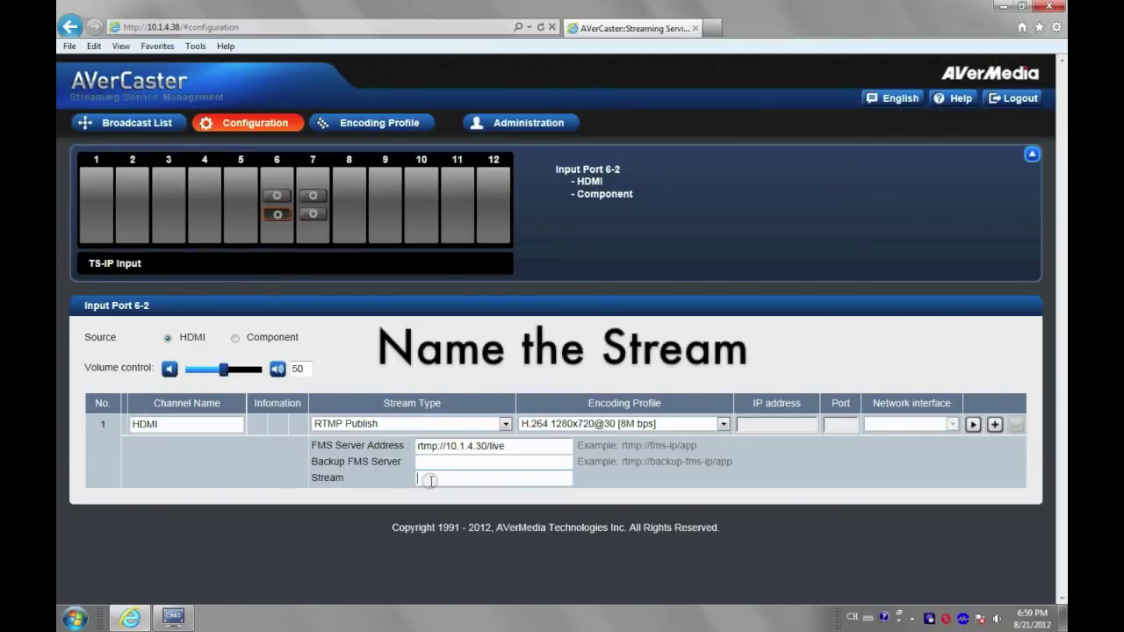
pyautogui.write('test')
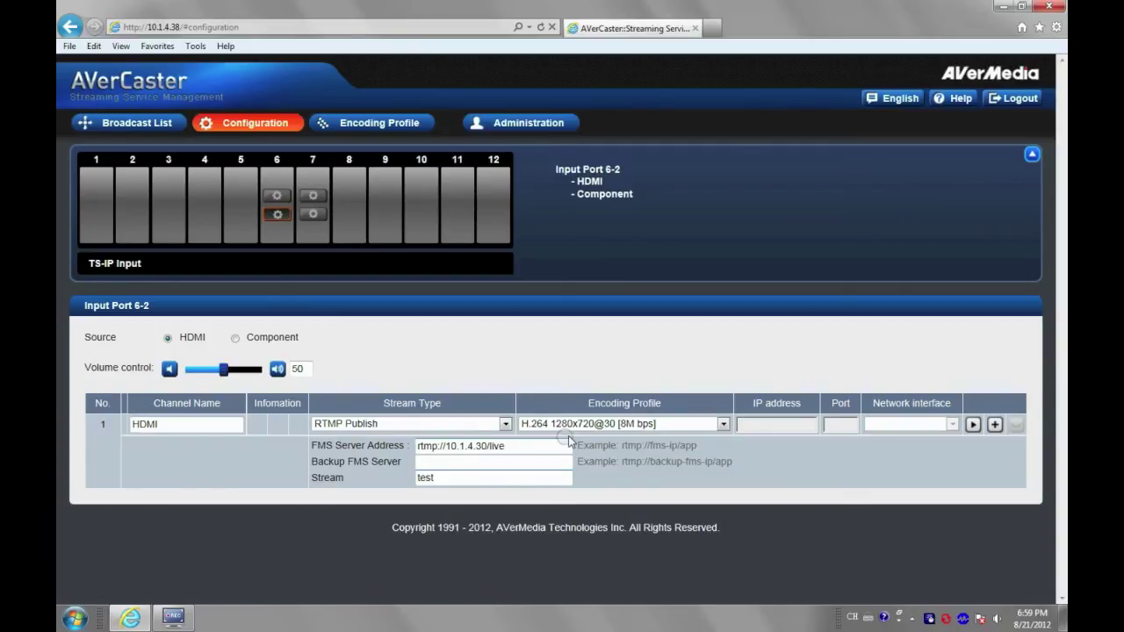
# Apply the H.264 1920x1080@30 [10M bps] profile, start streaming, and go back to the Broadcast List.
pyautogui.click(647, 424)
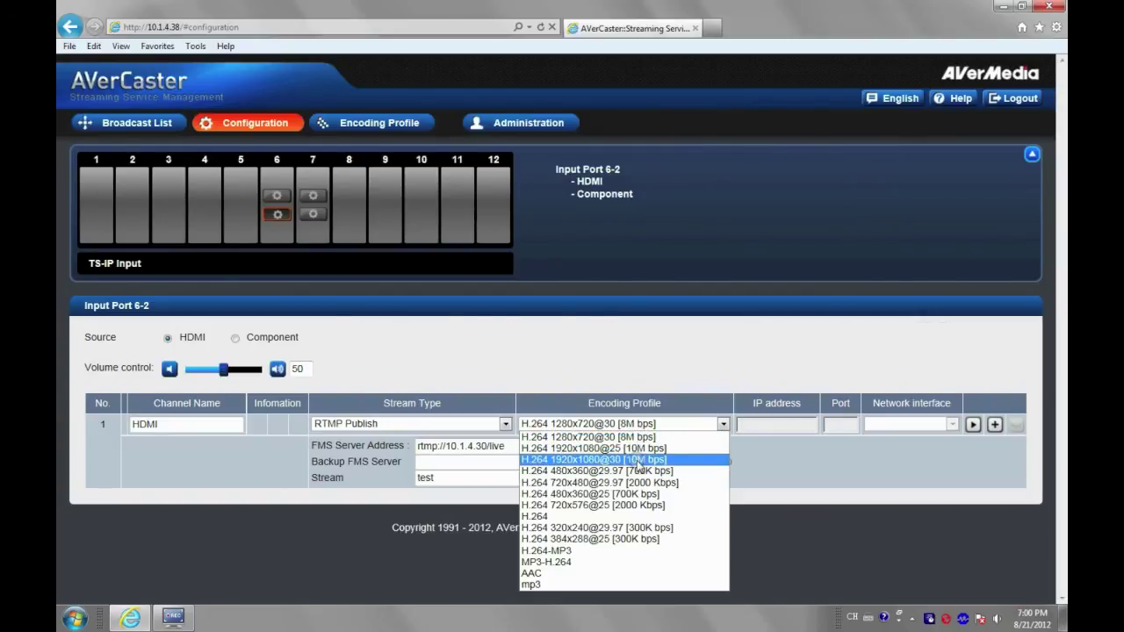
pyautogui.click(636, 460)
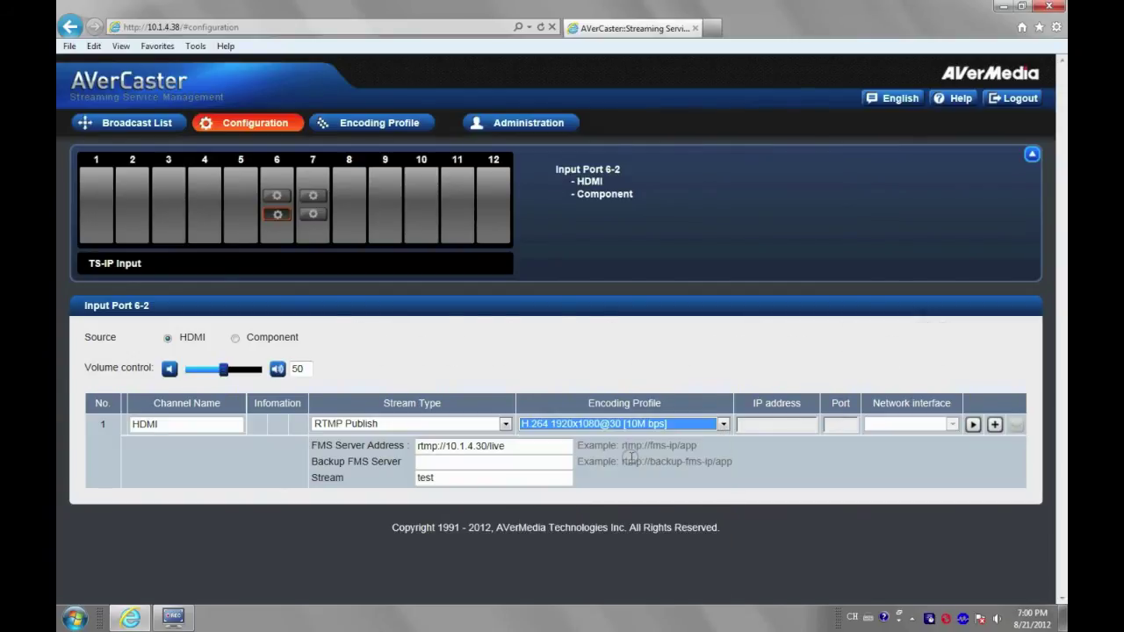
pyautogui.click(973, 425)
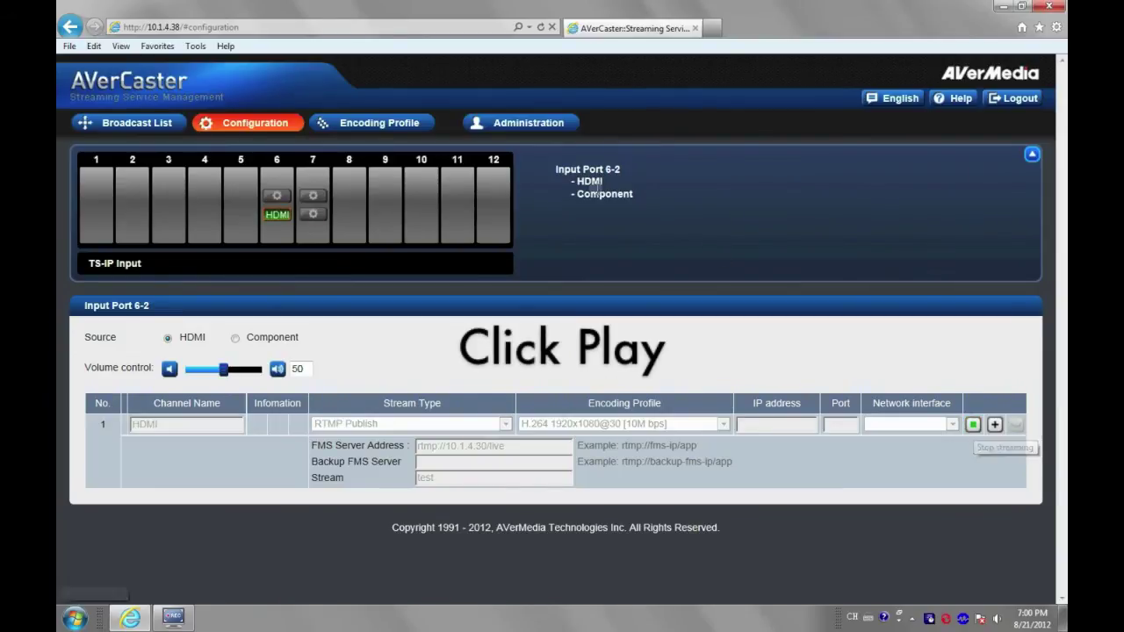
pyautogui.click(158, 125)
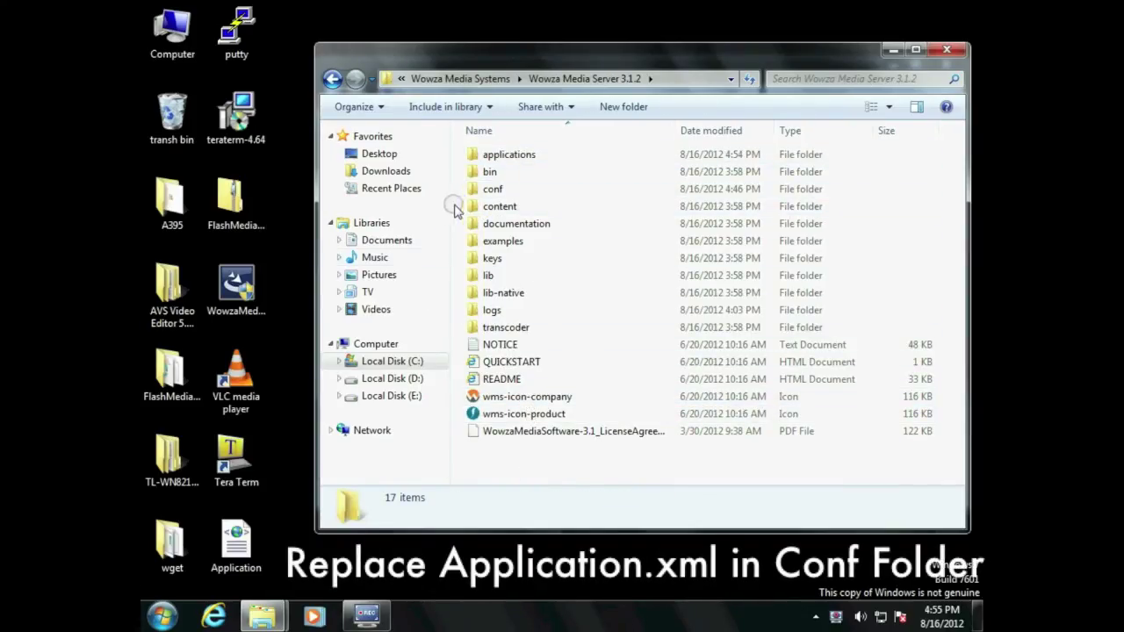
# Replace Application.xml in Wowza's conf folder with the copy from the desktop.
pyautogui.click(490, 193)
pyautogui.doubleClick(490, 195)
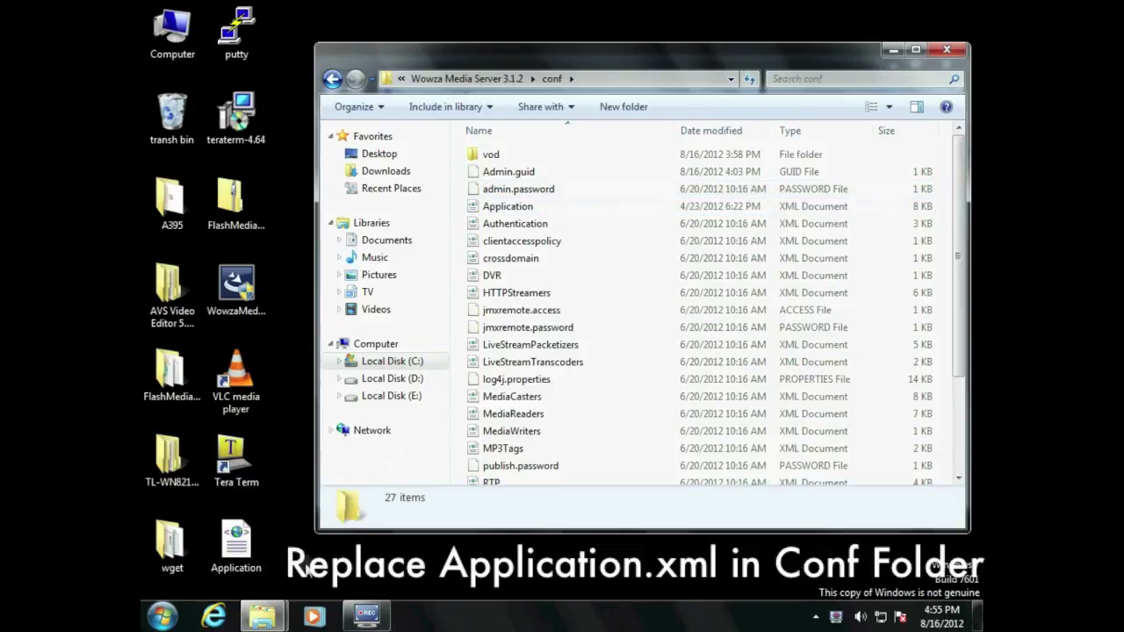
pyautogui.moveTo(230, 555); pyautogui.dragTo(573, 297)
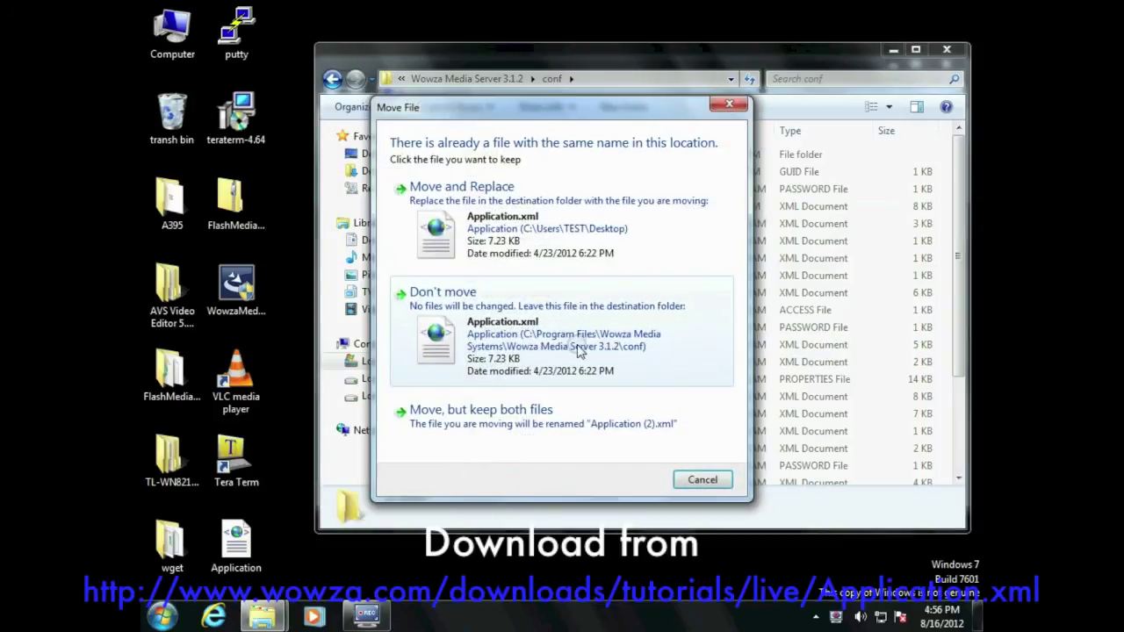
pyautogui.click(487, 256)
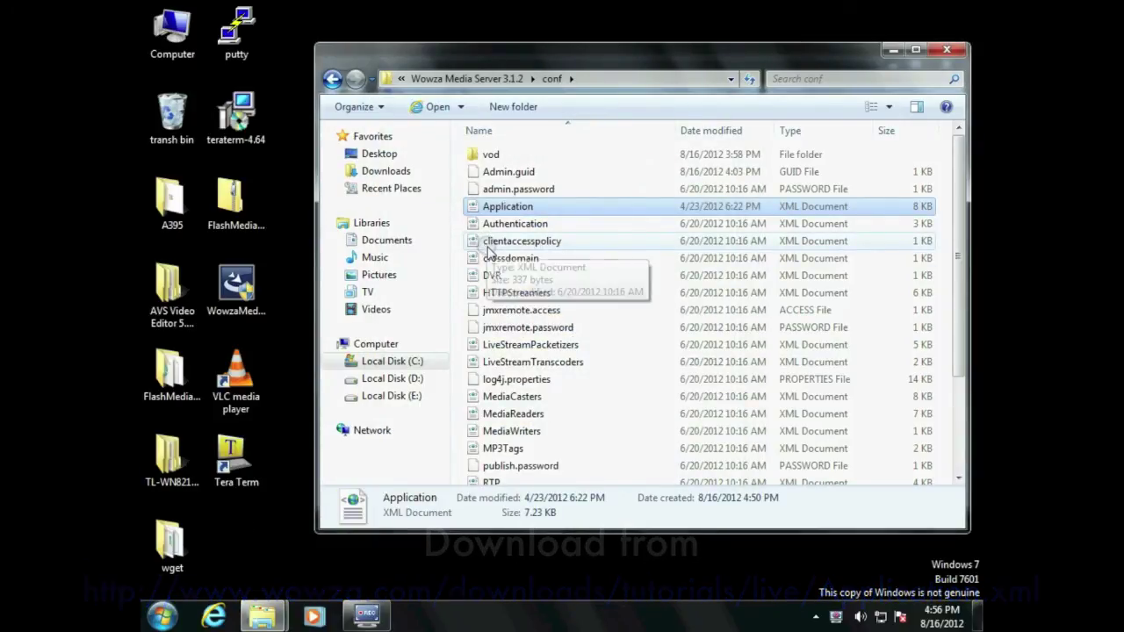
# Create a new folder named 'live' inside Wowza's applications folder.
pyautogui.click(510, 79)
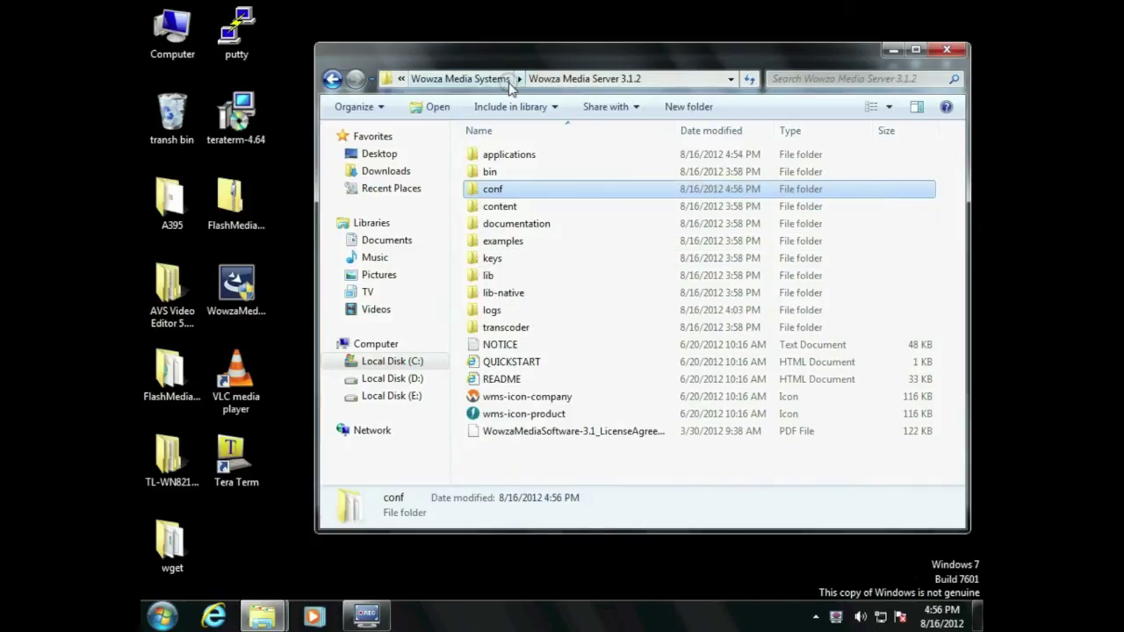
pyautogui.click(512, 157)
pyautogui.doubleClick(510, 156)
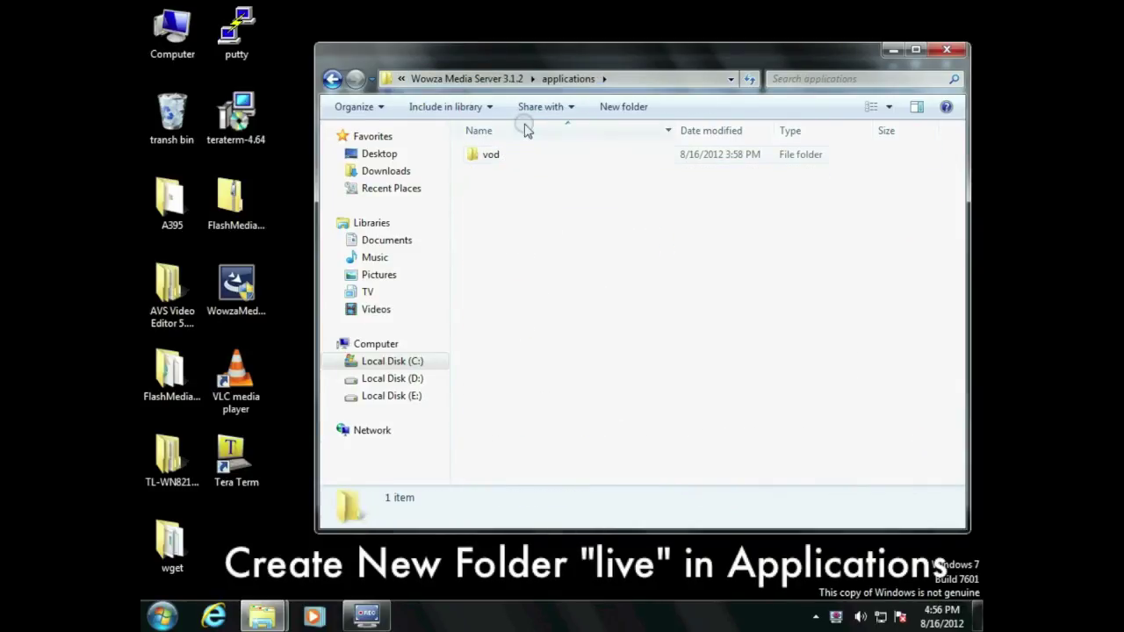
pyautogui.click(632, 107)
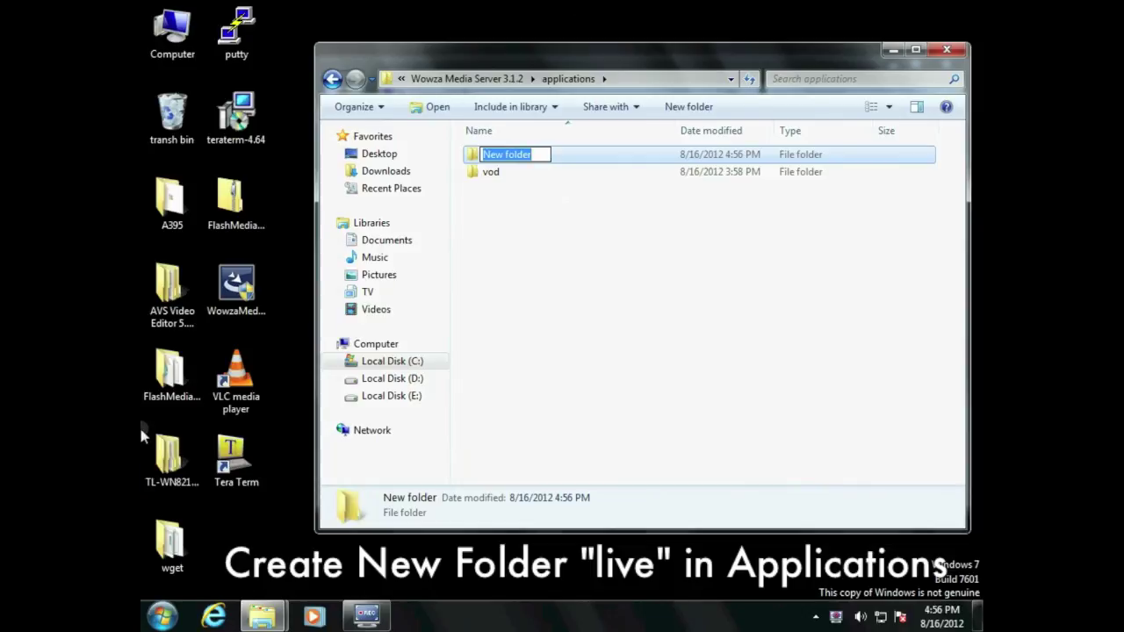
pyautogui.write('live')
pyautogui.press('Return')
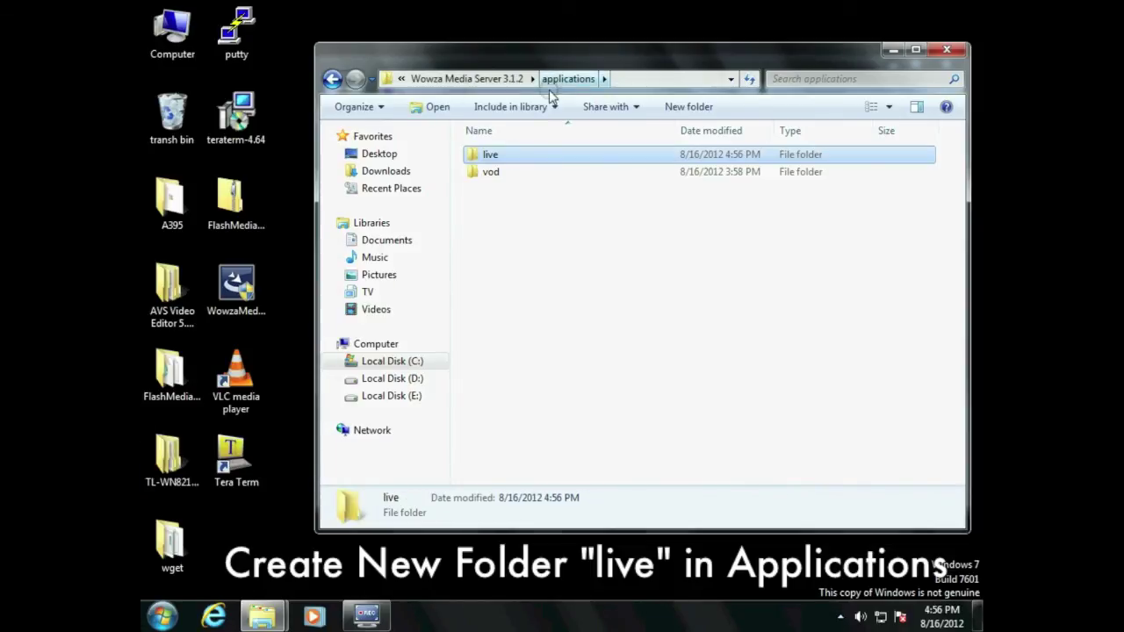
# Launch Wowza Startup from the Wowza Media Server 3.1.2 program group.
pyautogui.click(161, 614)
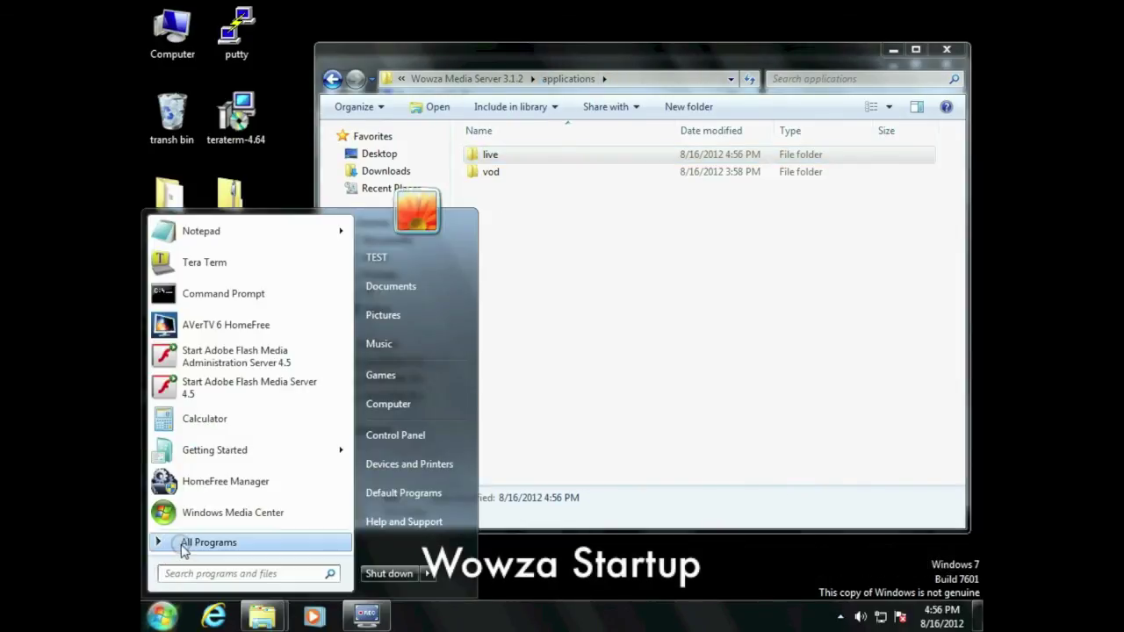
pyautogui.click(244, 521)
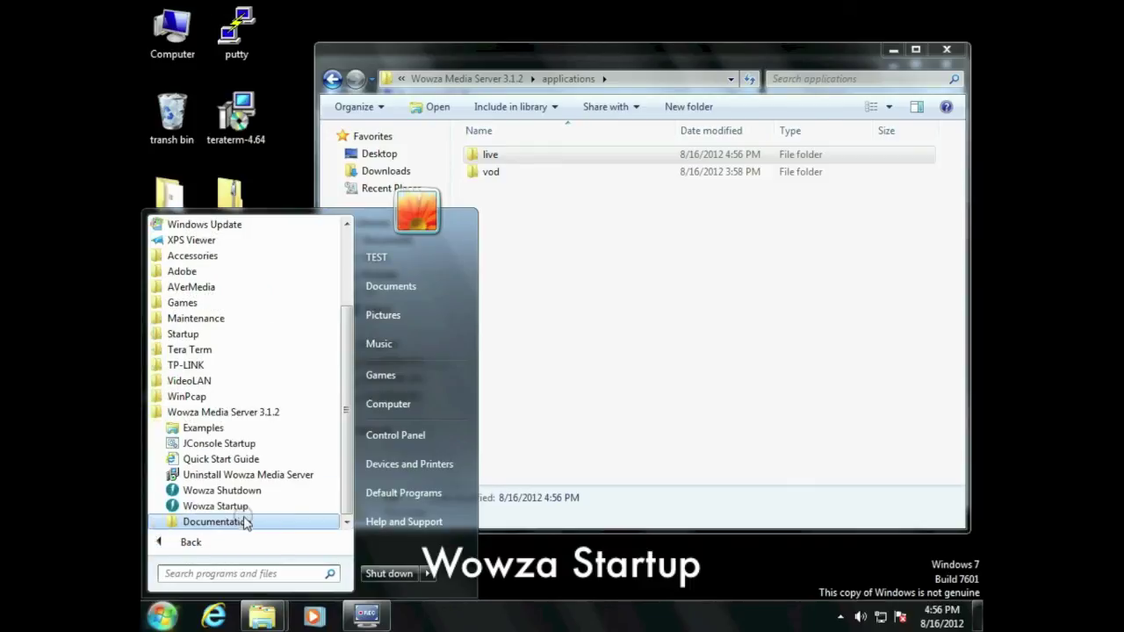
pyautogui.click(241, 507)
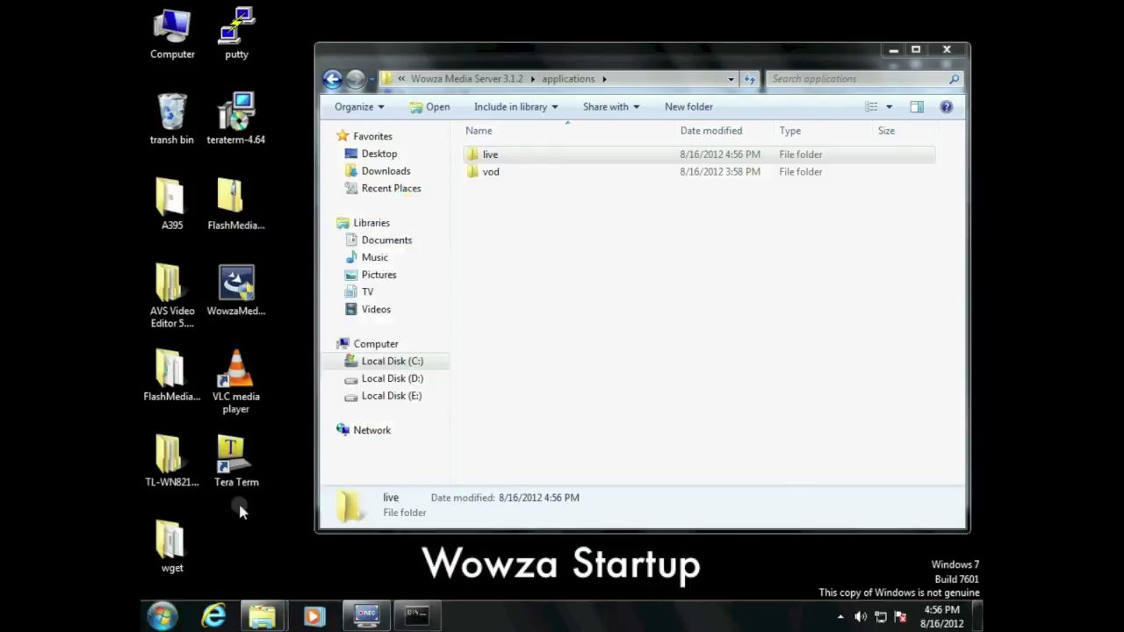